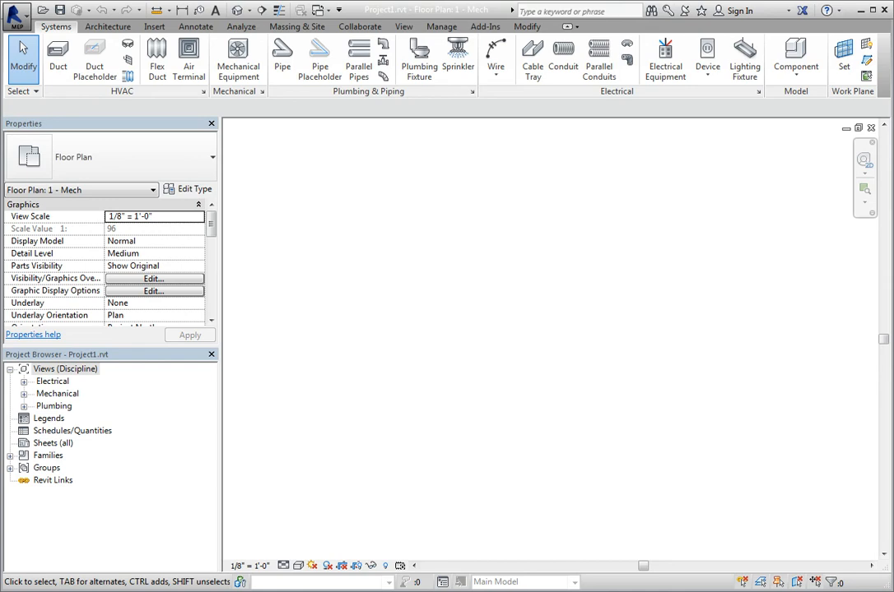
# - Start placing rectangular duct placeholders with Tag on Placement turned on
pyautogui.click(99, 72)
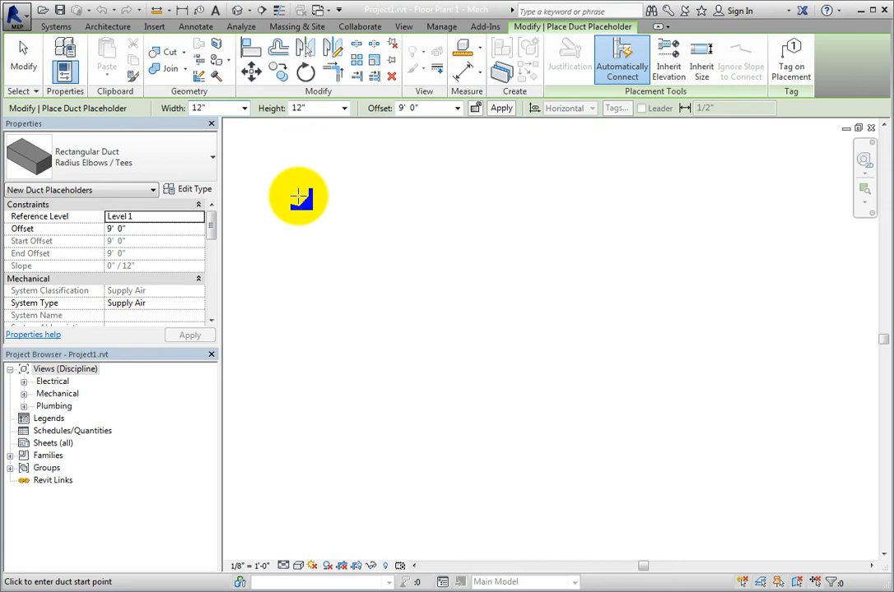
pyautogui.click(245, 108)
pyautogui.click(242, 109)
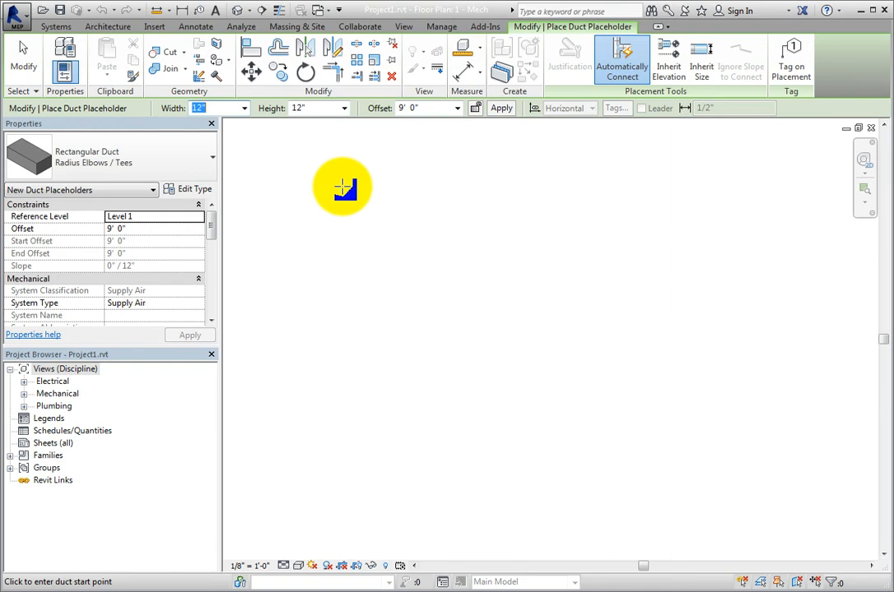
pyautogui.click(795, 82)
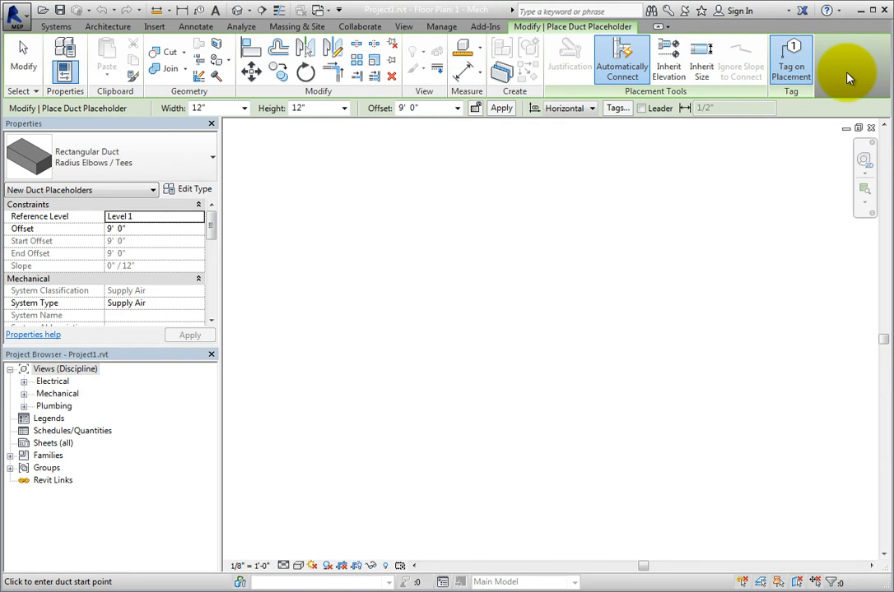
pyautogui.click(795, 66)
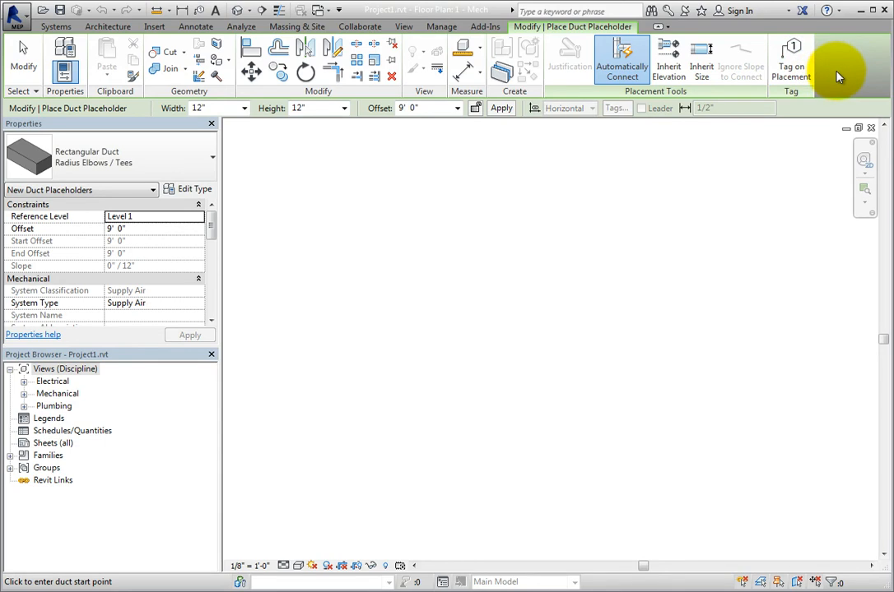
pyautogui.click(791, 64)
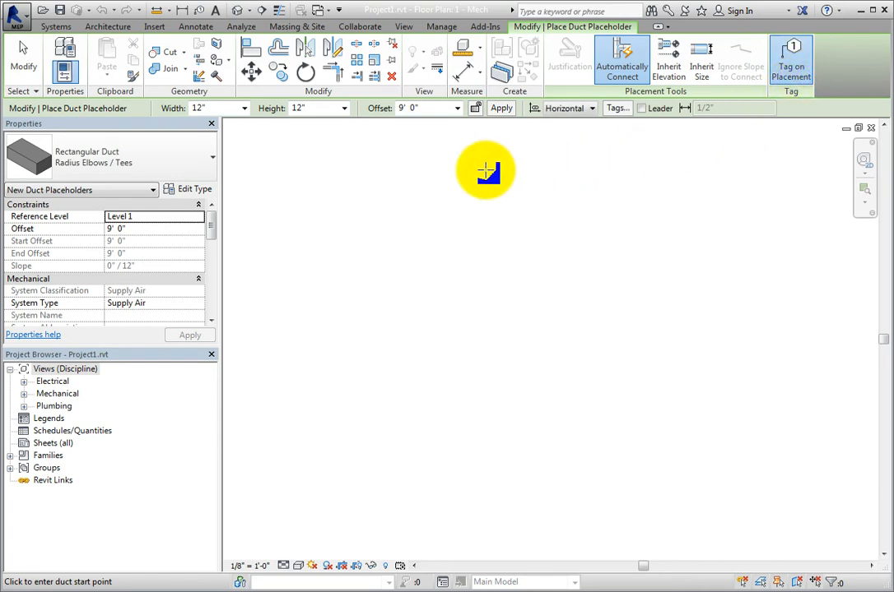
# - Draw a horizontal 48"x18" duct placeholder 30' long, running from left to right in the empty plan
pyautogui.click(244, 108)
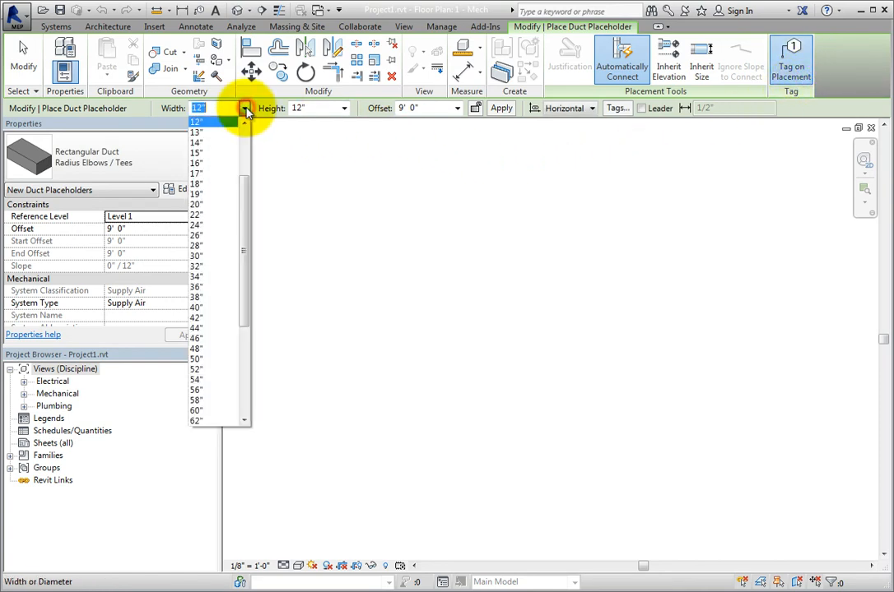
pyautogui.click(227, 349)
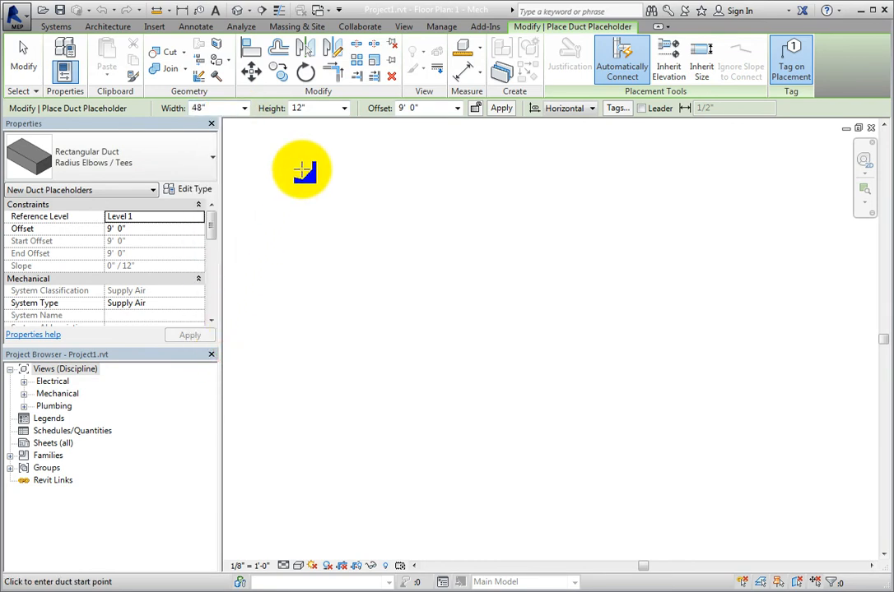
pyautogui.click(344, 109)
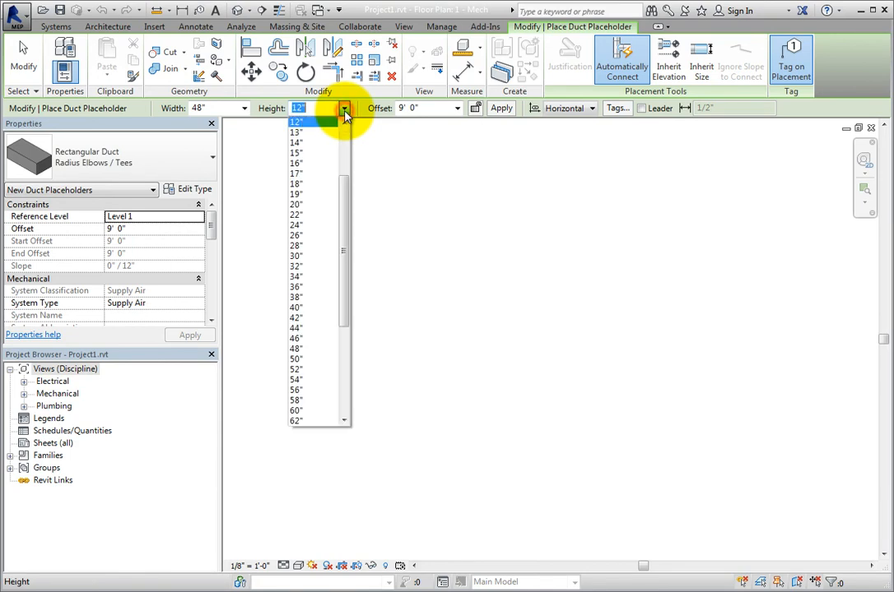
pyautogui.click(321, 183)
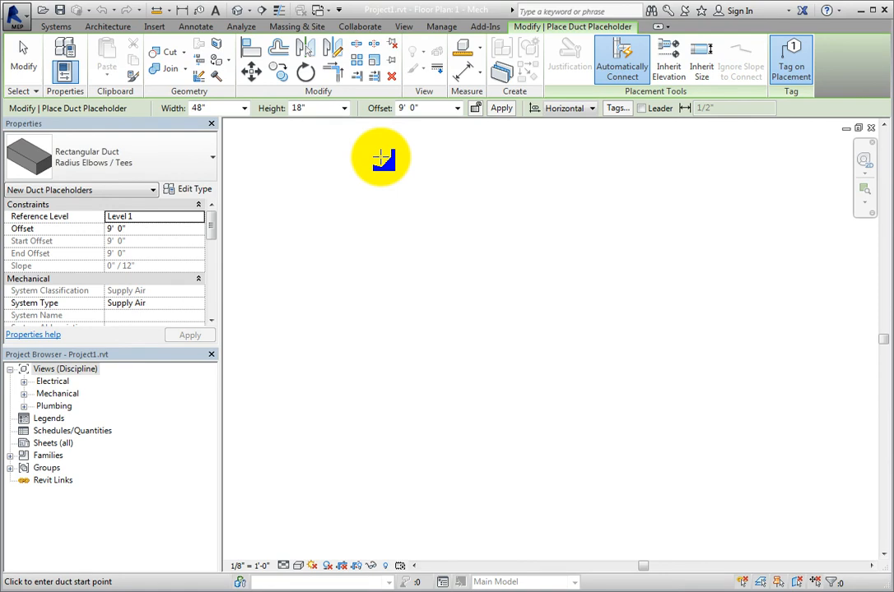
pyautogui.click(324, 310)
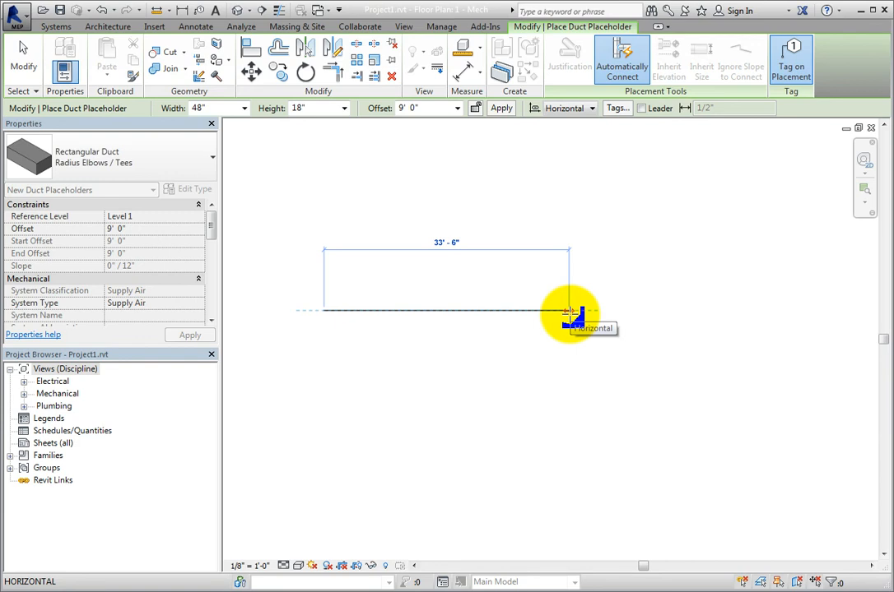
pyautogui.write('30')
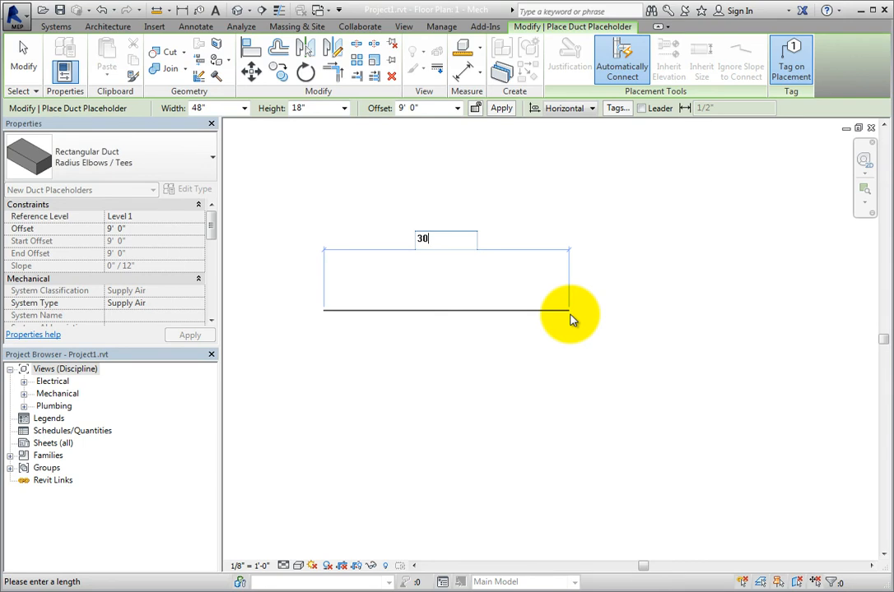
pyautogui.press('Return')
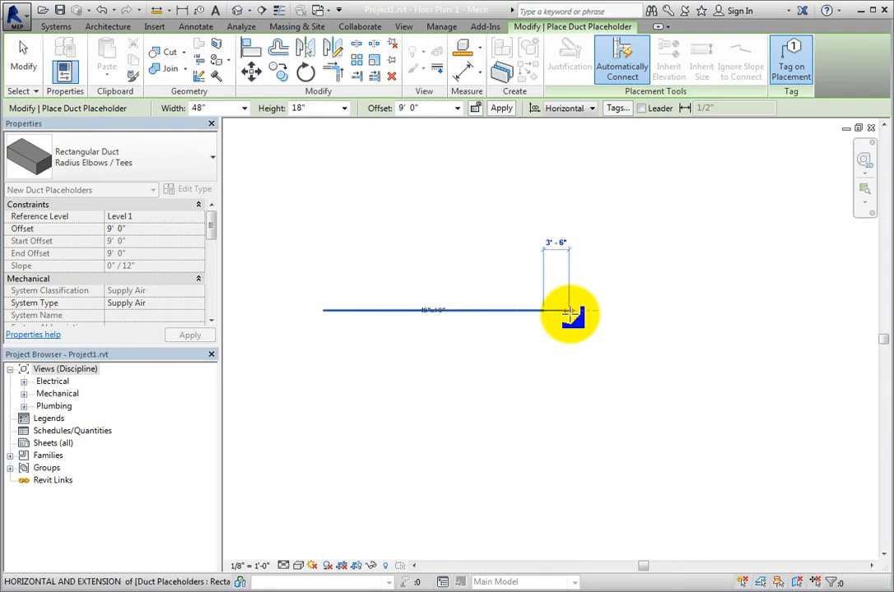
# - Continue the duct placeholder straight down from its right end for about 14'-6" and finish the run
pyautogui.scroll(2, 539, 371)
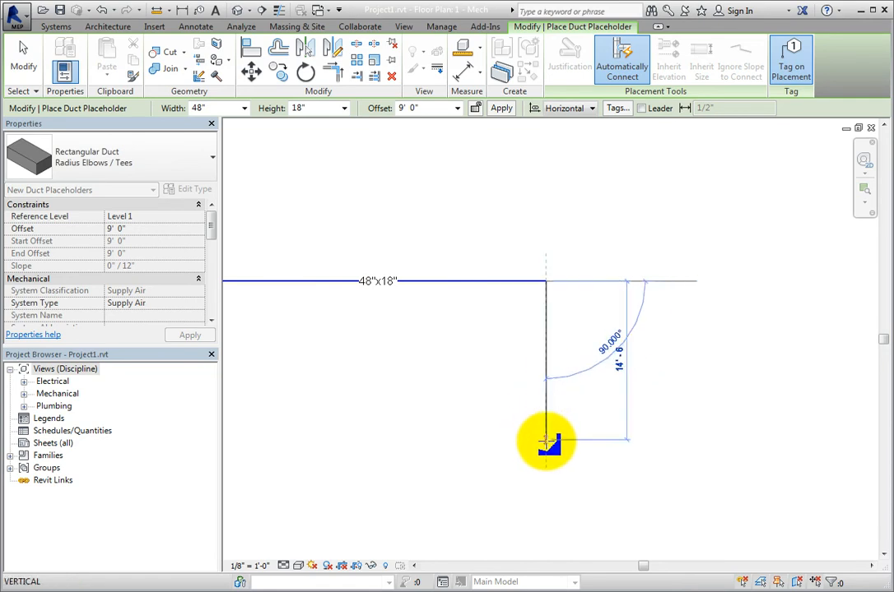
pyautogui.click(545, 442)
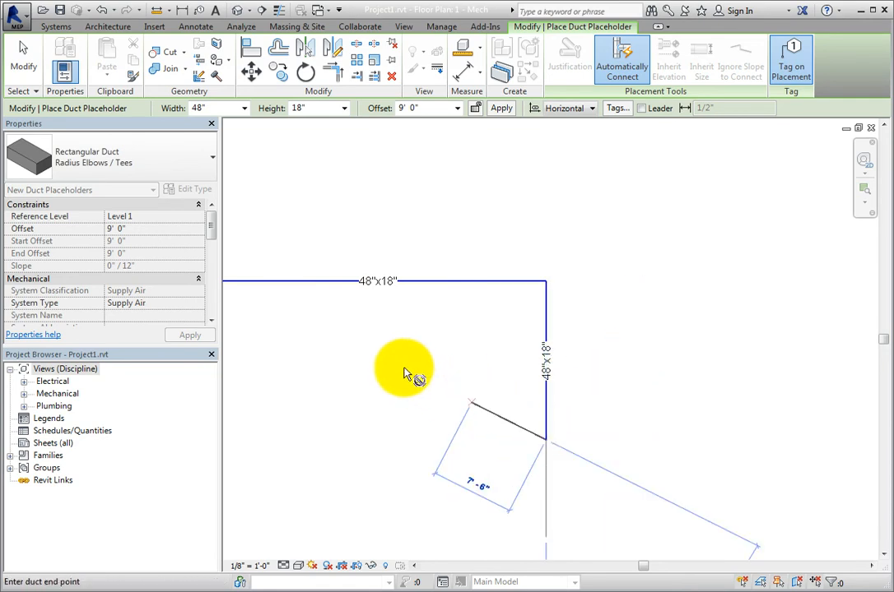
pyautogui.scroll(1, 404, 370)
pyautogui.moveTo(403, 370); pyautogui.dragTo(595, 349, button='middle')
pyautogui.click(24, 62)
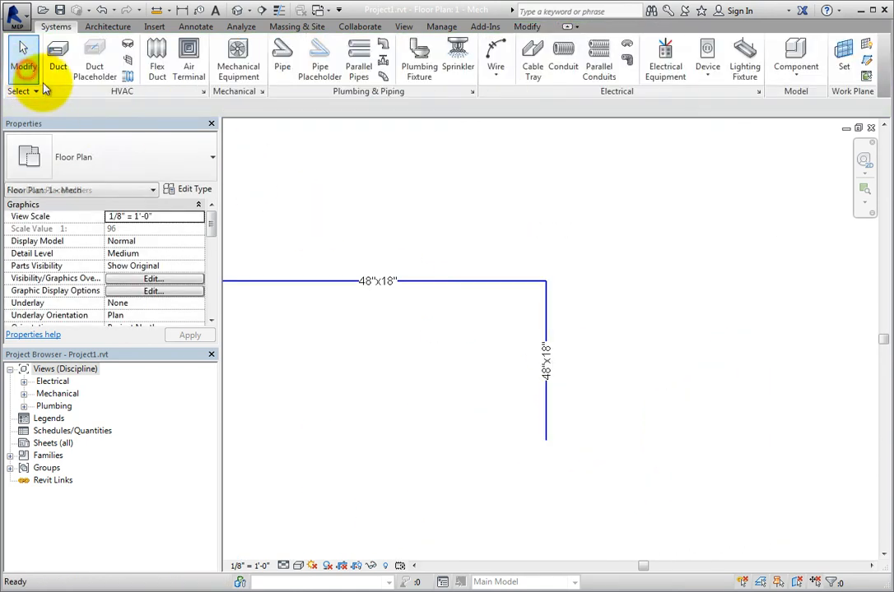
pyautogui.moveTo(376, 341); pyautogui.dragTo(533, 329, button='middle')
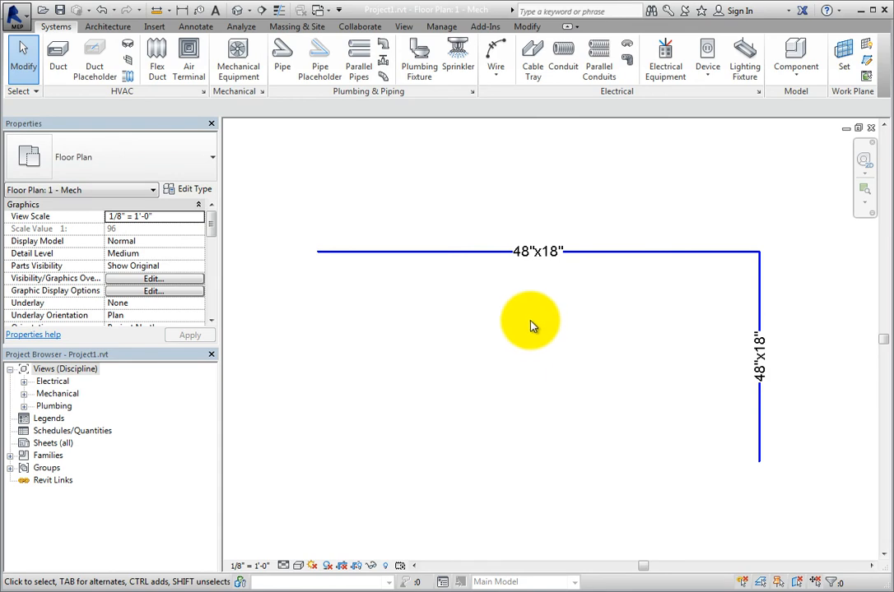
# - Cut a building section vertically across the horizontal duct placeholder near the corner, looking left
pyautogui.click(406, 27)
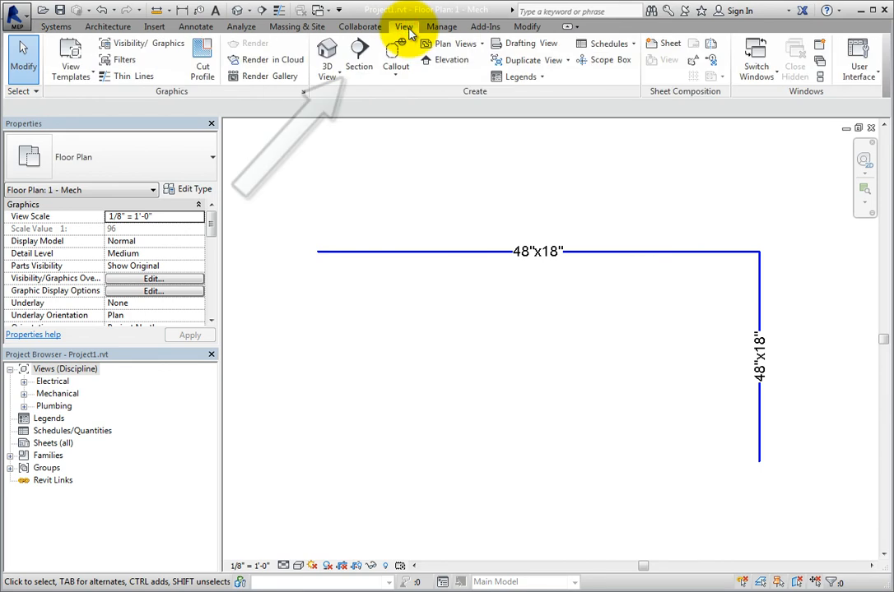
pyautogui.click(368, 72)
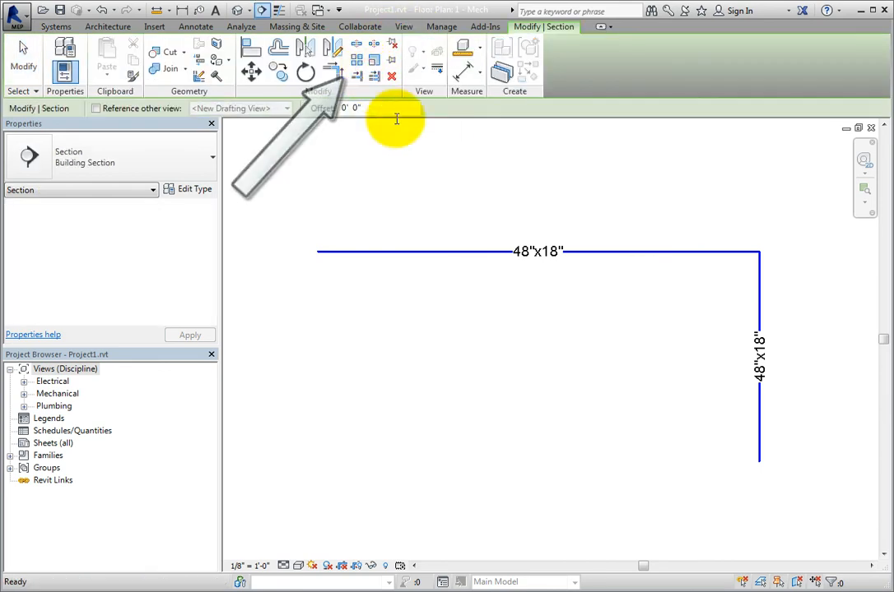
pyautogui.click(646, 332)
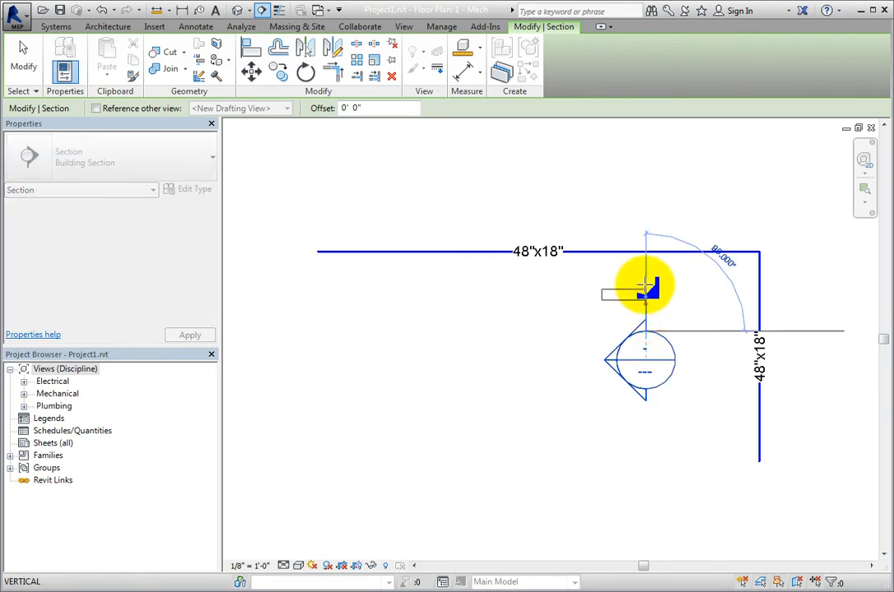
pyautogui.click(646, 180)
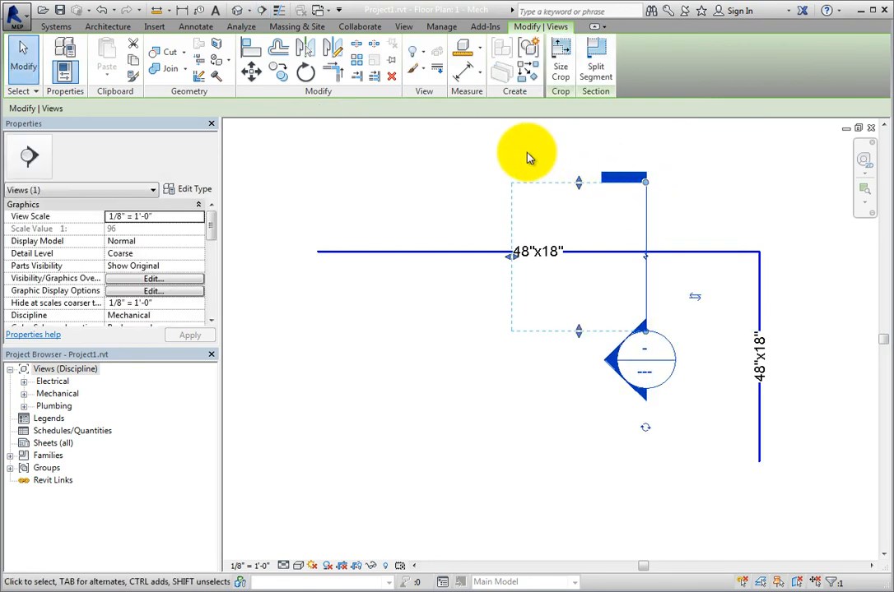
# - Go to the new section's view to examine the duct placeholder, and return to the 1 - Mech floor plan
pyautogui.rightClick(499, 151)
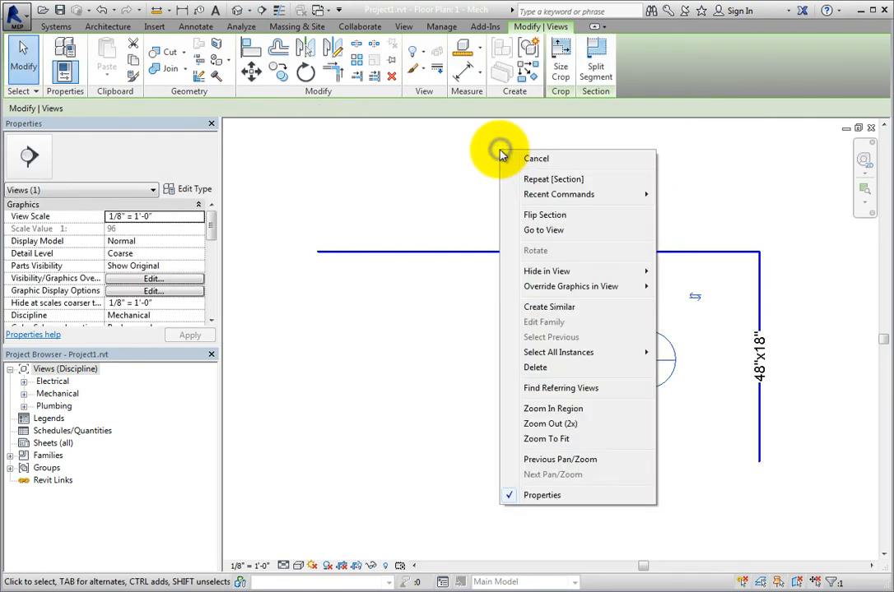
pyautogui.click(568, 234)
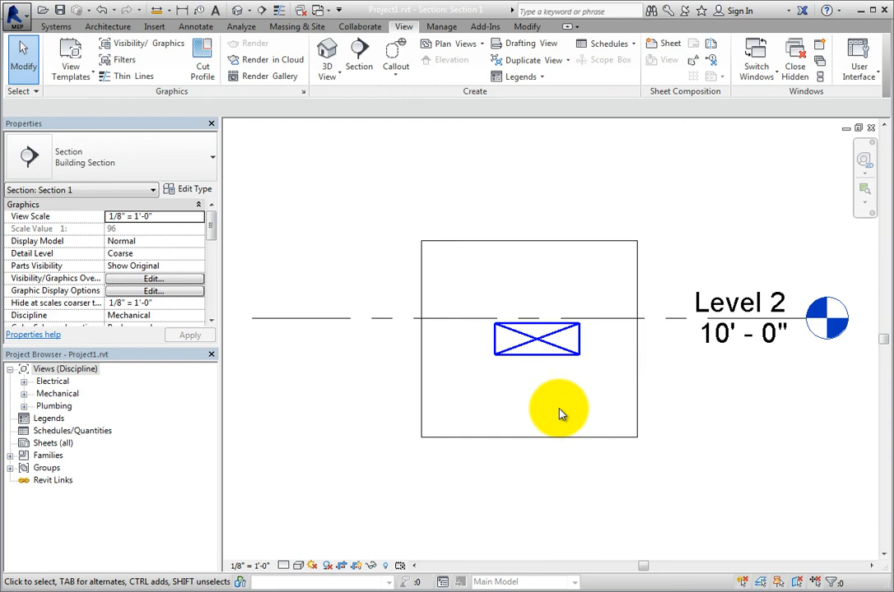
pyautogui.click(318, 10)
pyautogui.click(338, 27)
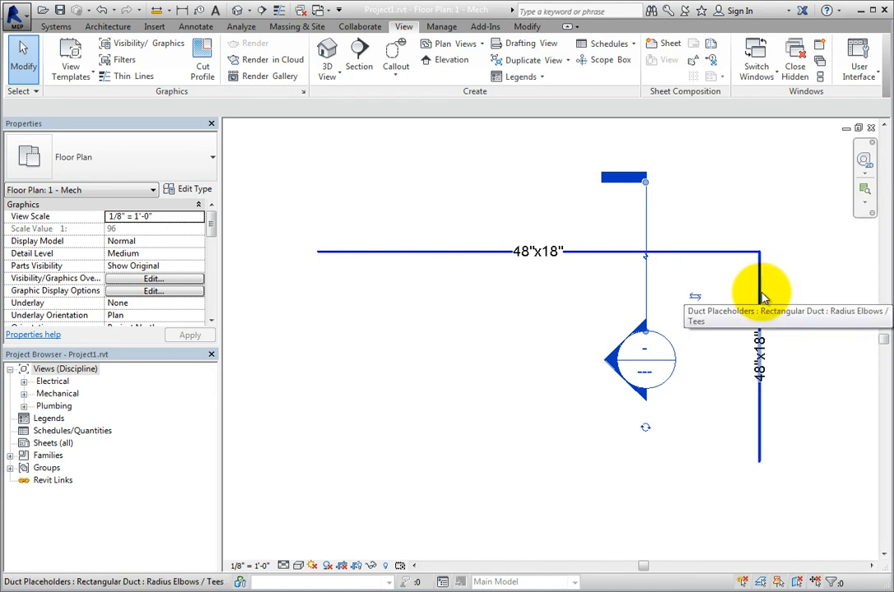
# - Select the whole connected duct placeholder network and review its placeholder properties and duct system settings
pyautogui.press('Tab')
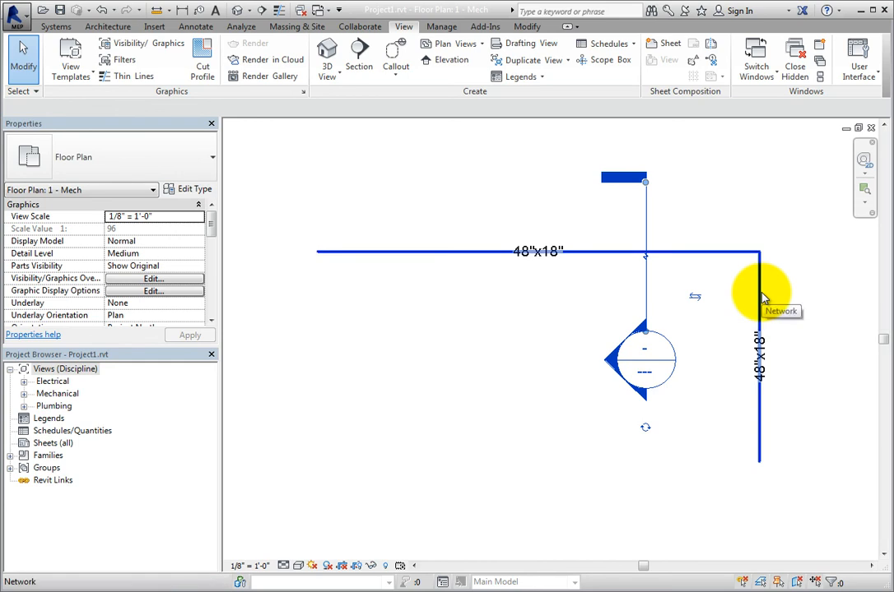
pyautogui.click(760, 296)
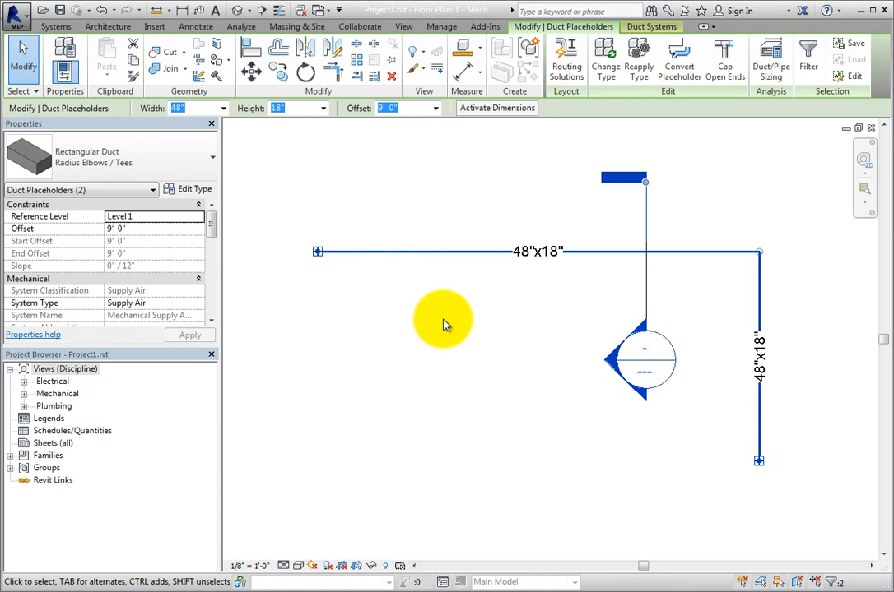
pyautogui.click(650, 27)
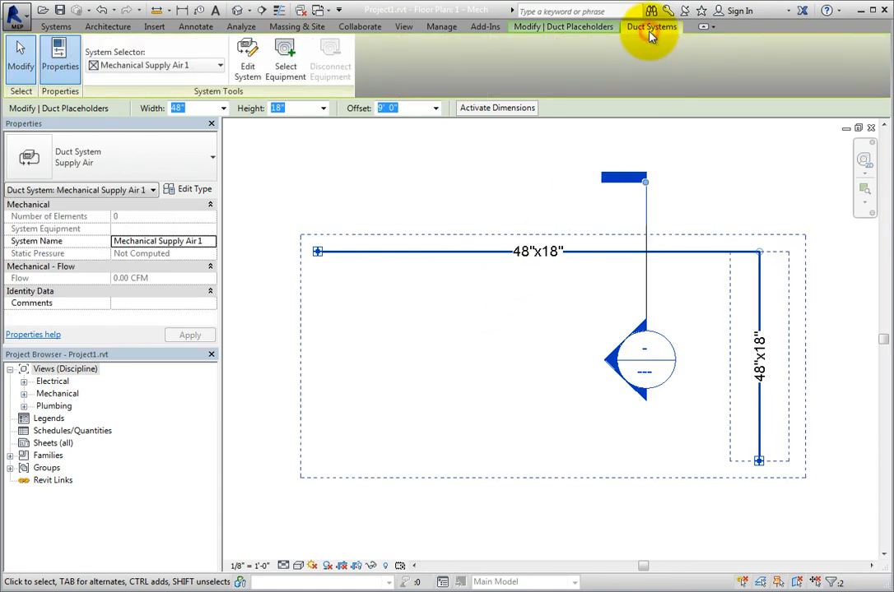
pyautogui.click(591, 29)
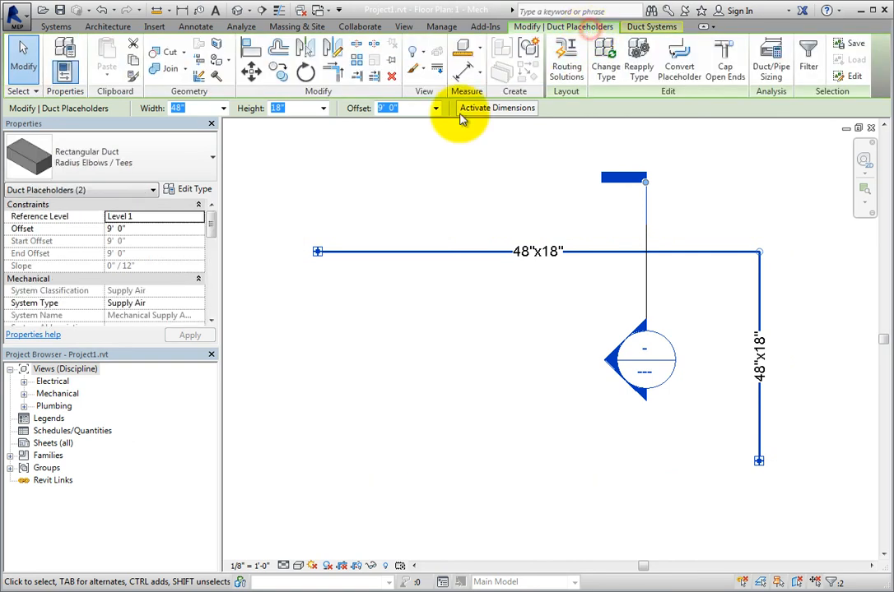
pyautogui.moveTo(210, 226); pyautogui.dragTo(210, 243)
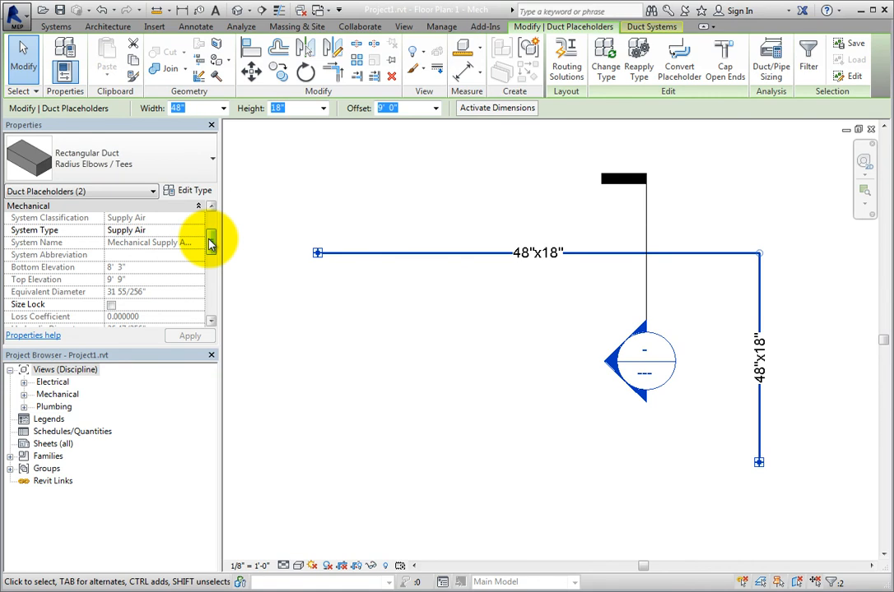
pyautogui.click(625, 28)
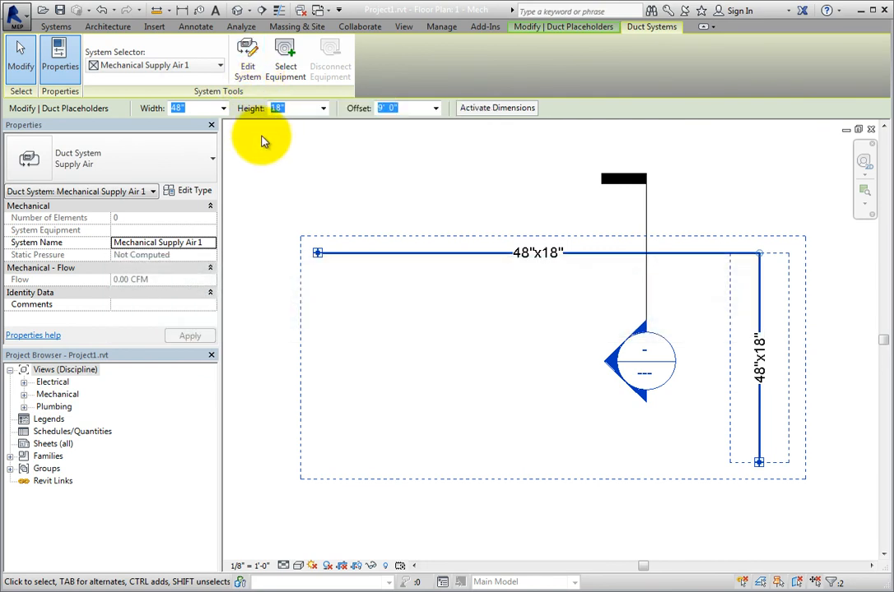
pyautogui.click(559, 26)
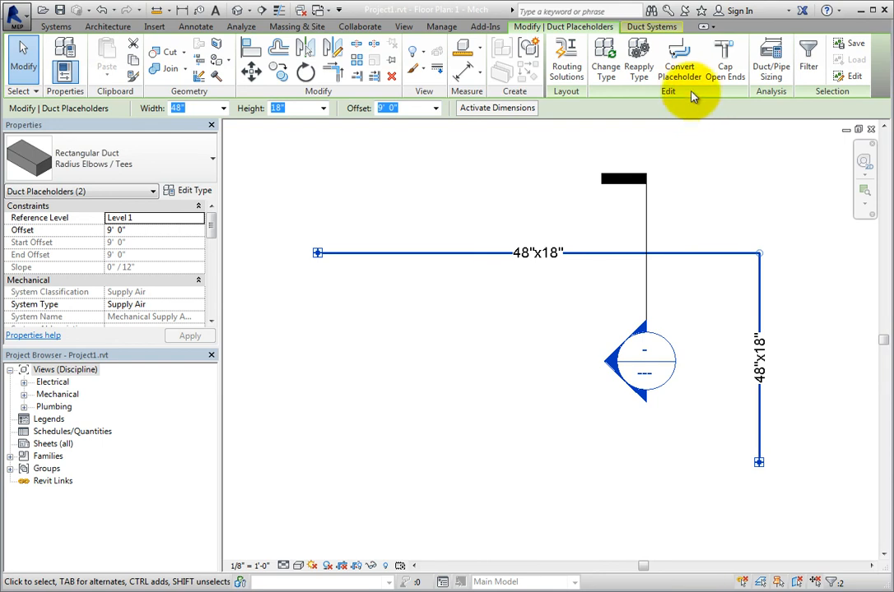
# - Convert the selected duct placeholders into full duct geometry and clear the open-connection warning
pyautogui.click(681, 66)
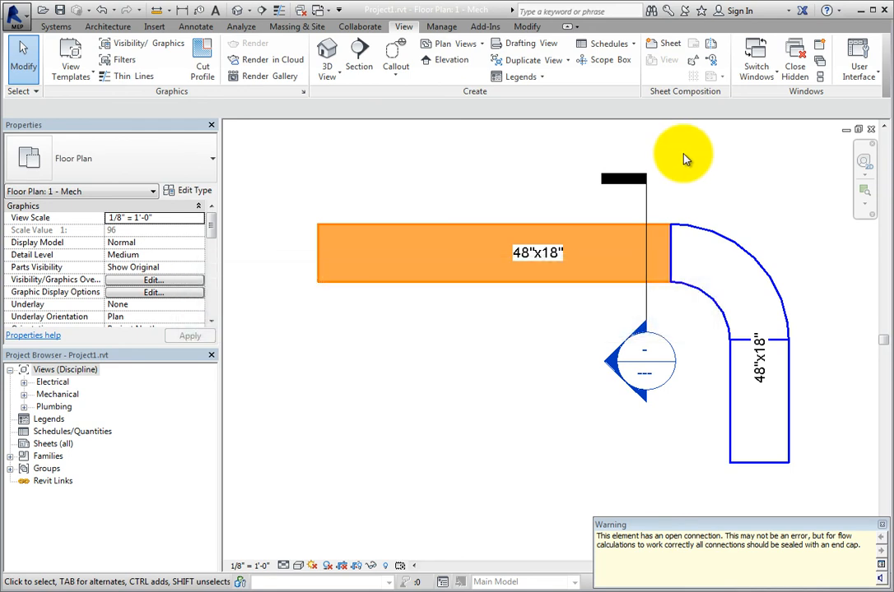
pyautogui.click(534, 193)
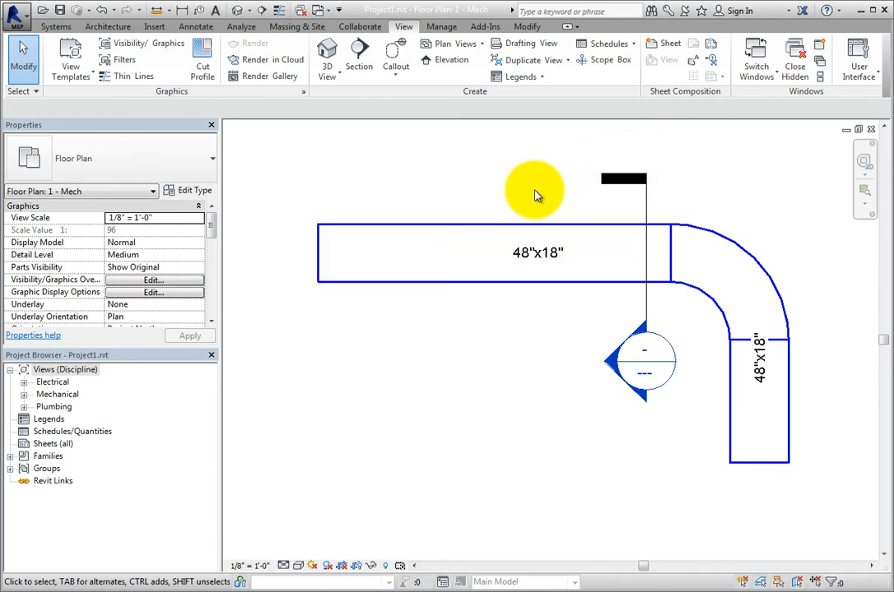